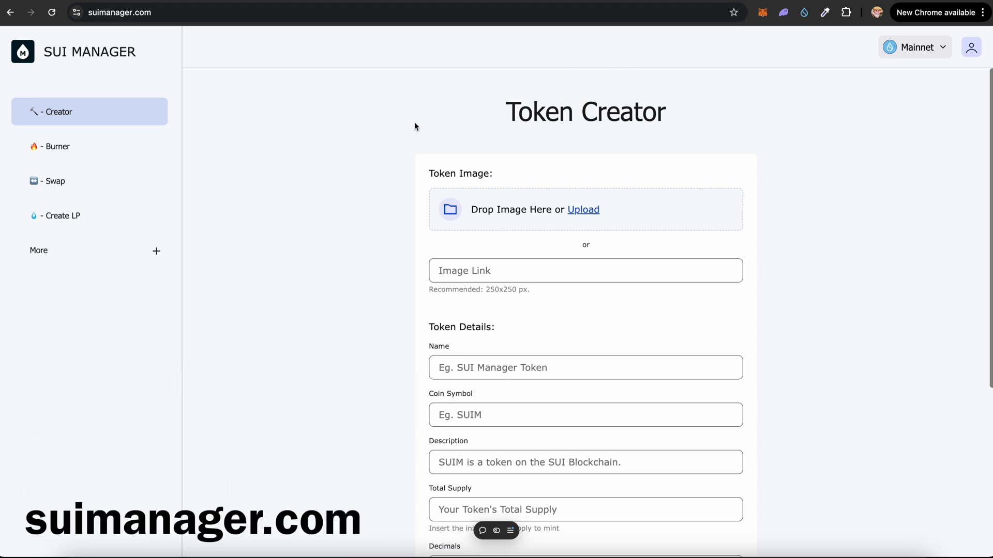
Scroll down the Token Creator form to the token image Upload link.
{"action": "scroll", "coordinate": [479, 157], "scroll_direction": "down", "scroll_amount": 1}
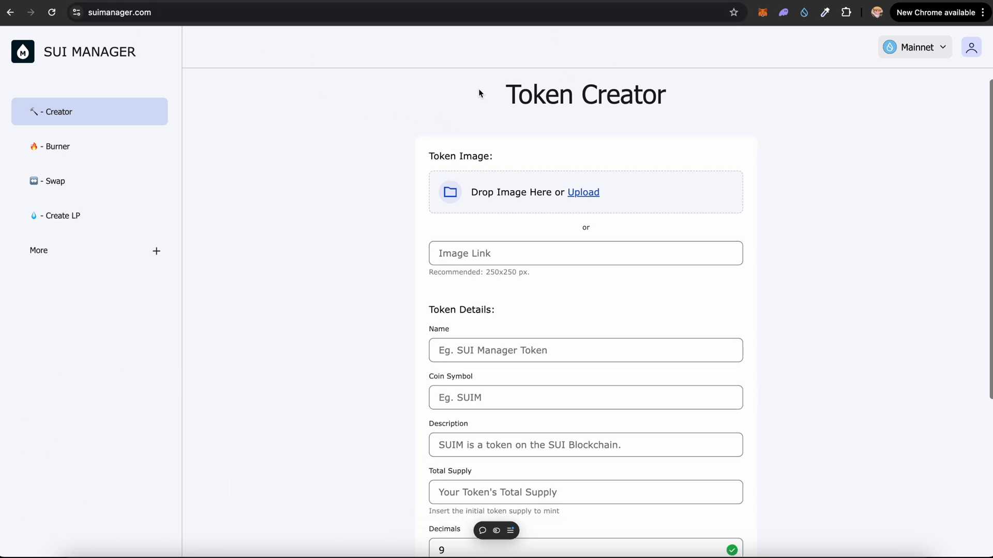
{"action": "left_click_drag", "start_coordinate": [479, 92], "coordinate": [709, 90]}
{"action": "scroll", "coordinate": [647, 149], "scroll_direction": "down", "scroll_amount": 1}
{"action": "scroll", "coordinate": [649, 149], "scroll_direction": "down", "scroll_amount": 1}
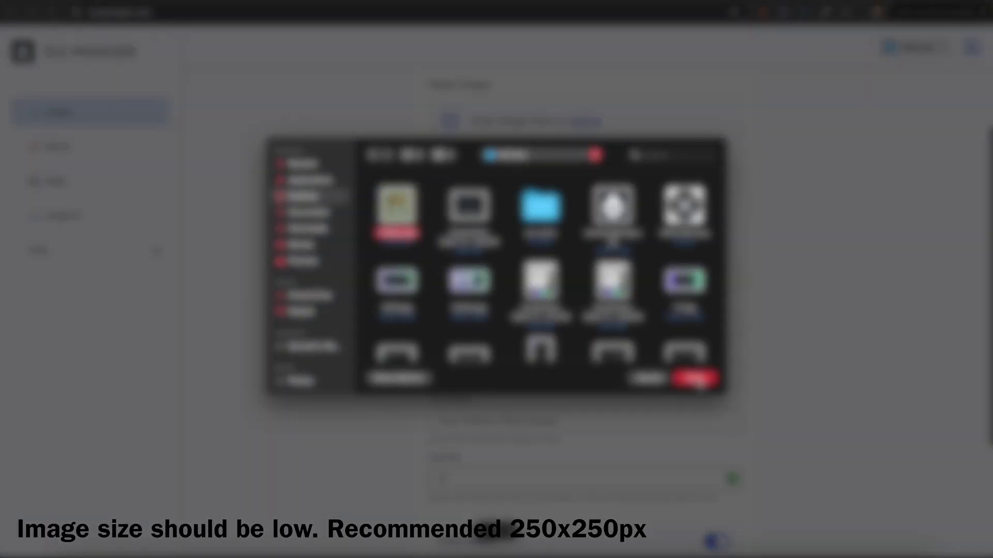
Add the token image, name CHILL GUY, symbol CHILL and description 'CHILL GUY on SUI Blockchain'.
{"action": "left_click", "coordinate": [696, 379]}
{"action": "scroll", "coordinate": [490, 187], "scroll_direction": "down", "scroll_amount": 1}
{"action": "left_click", "coordinate": [472, 180]}
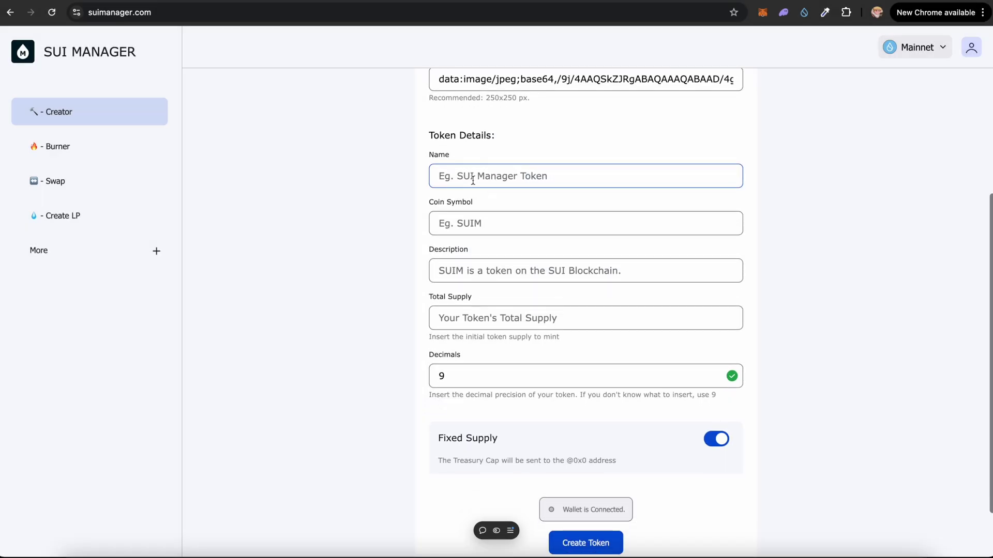
{"action": "key", "text": "Caps_Lock"}
{"action": "type", "text": "CHILL GUY"}
{"action": "key", "text": "Tab"}
{"action": "type", "text": "CHILL"}
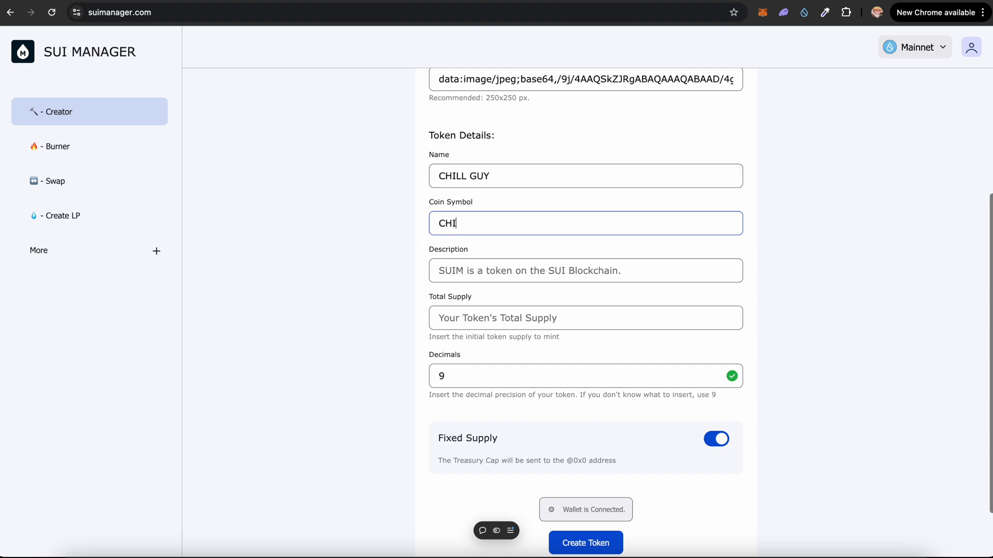
{"action": "key", "text": "Tab"}
{"action": "type", "text": "CHILL GUY on SUI Blockchain"}
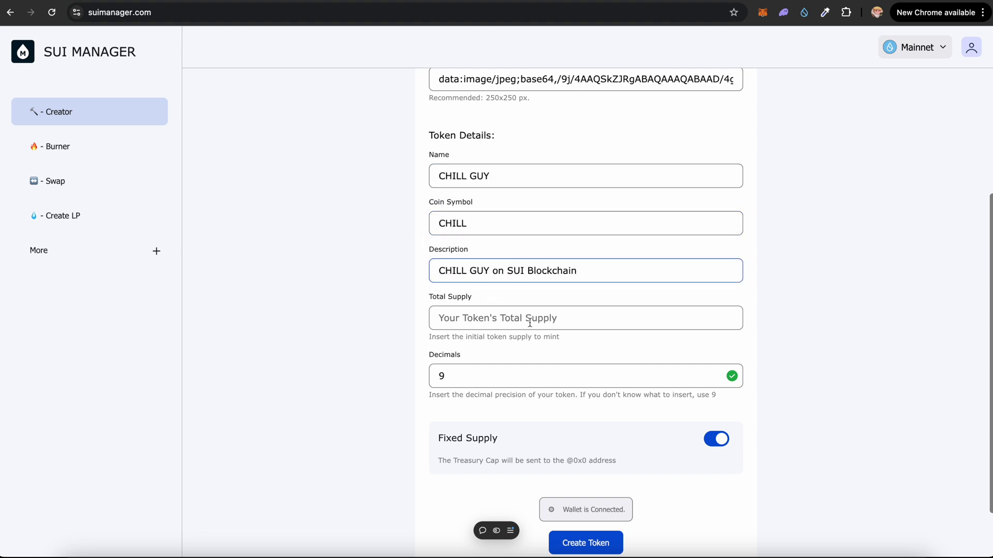
{"action": "scroll", "coordinate": [530, 323], "scroll_direction": "down", "scroll_amount": 1}
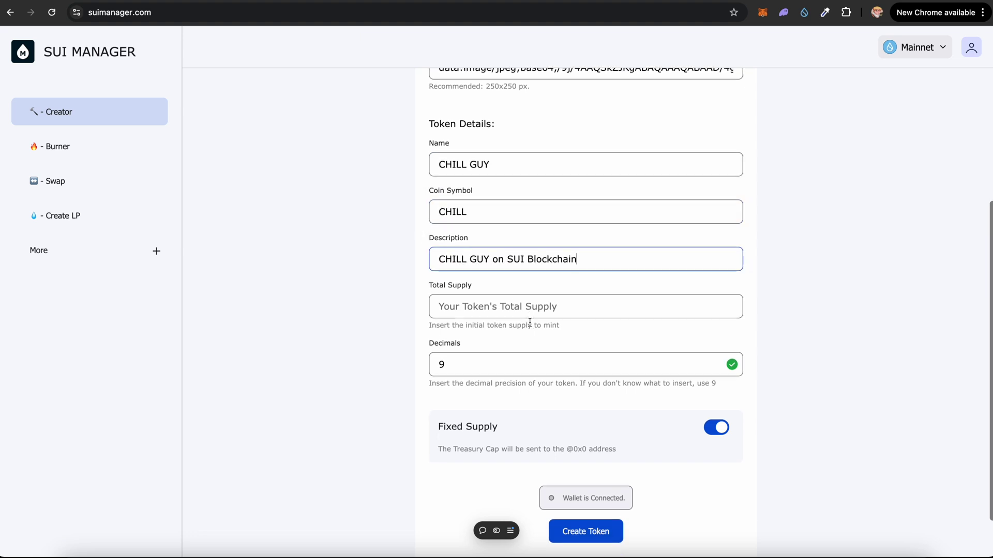
{"action": "left_click", "coordinate": [486, 310]}
{"action": "type", "text": "1000000000"}
{"action": "left_click", "coordinate": [470, 366]}
{"action": "scroll", "coordinate": [527, 348], "scroll_direction": "down", "scroll_amount": 2}
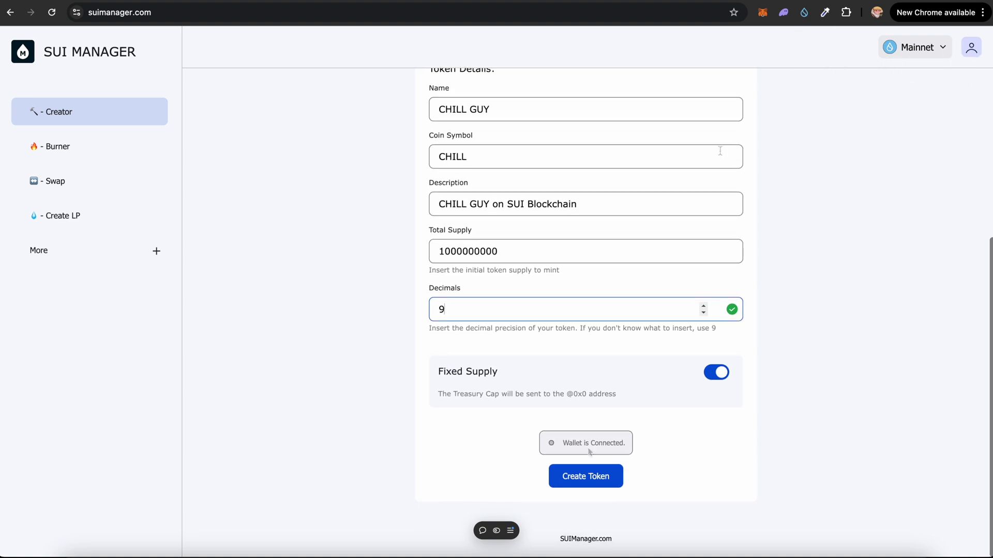
Create the CHILL token and approve minting 1,000,000,000 CHILL in Sui Wallet.
{"action": "left_click", "coordinate": [585, 482]}
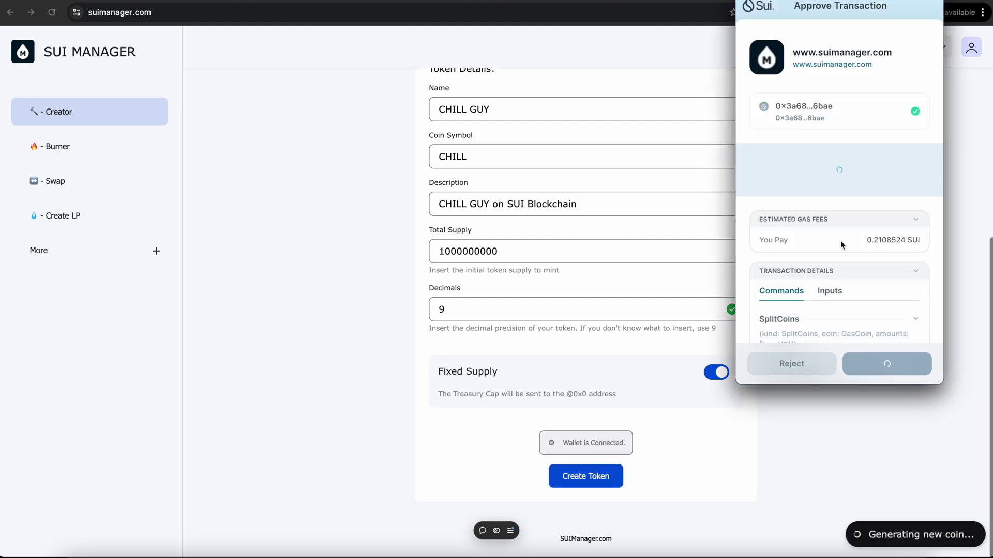
{"action": "left_click_drag", "start_coordinate": [861, 234], "coordinate": [936, 246]}
{"action": "left_click", "coordinate": [936, 246]}
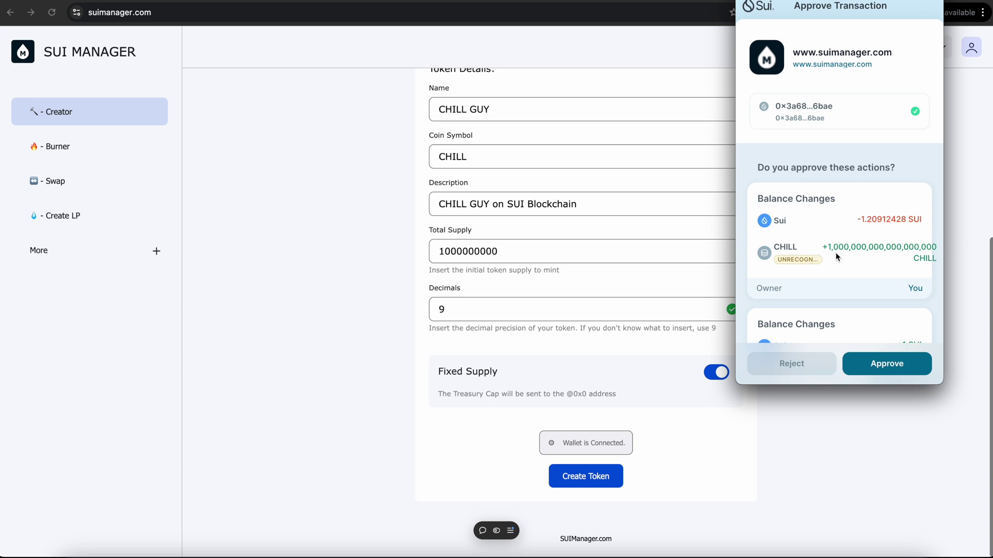
{"action": "left_click", "coordinate": [887, 363]}
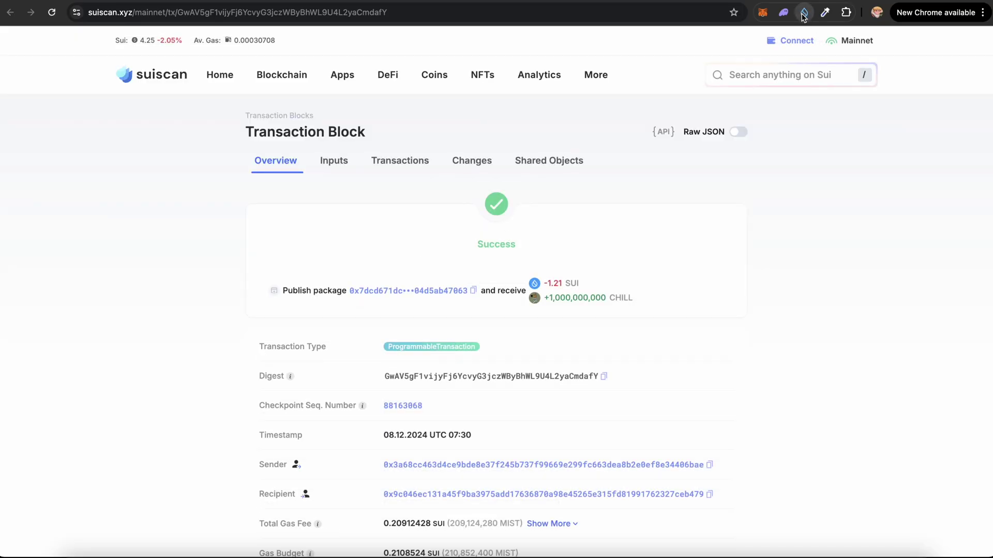
Check the wallet's coins and expand the 5 Unrecognized Coins list to find CHILL.
{"action": "left_click", "coordinate": [804, 13]}
{"action": "scroll", "coordinate": [742, 151], "scroll_direction": "down", "scroll_amount": 3}
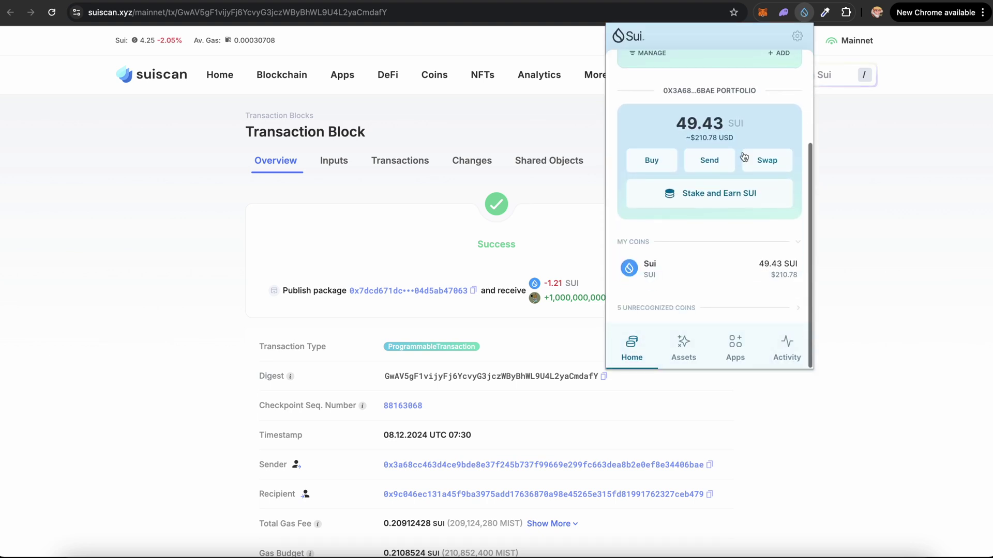
{"action": "left_click", "coordinate": [667, 308]}
{"action": "scroll", "coordinate": [667, 308], "scroll_direction": "down", "scroll_amount": 4}
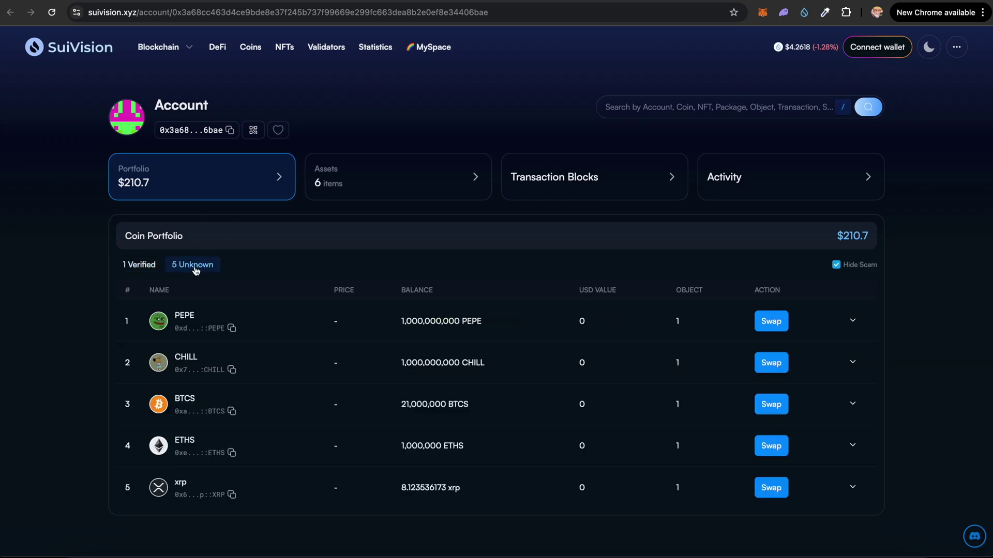
Copy the CHILL coin's full type address from SuiVision's unknown coins list.
{"action": "scroll", "coordinate": [262, 290], "scroll_direction": "down", "scroll_amount": 1}
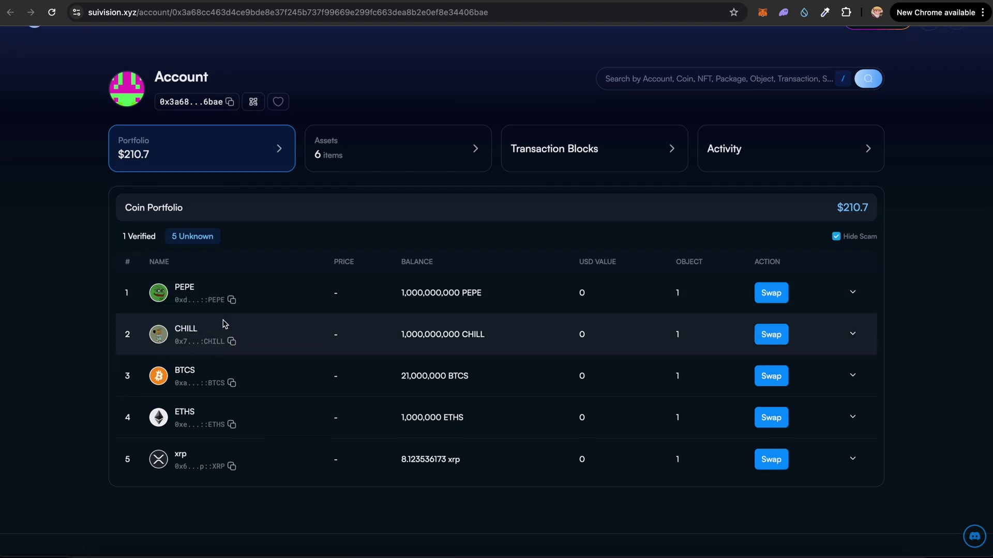
{"action": "scroll", "coordinate": [158, 341], "scroll_direction": "up", "scroll_amount": 5}
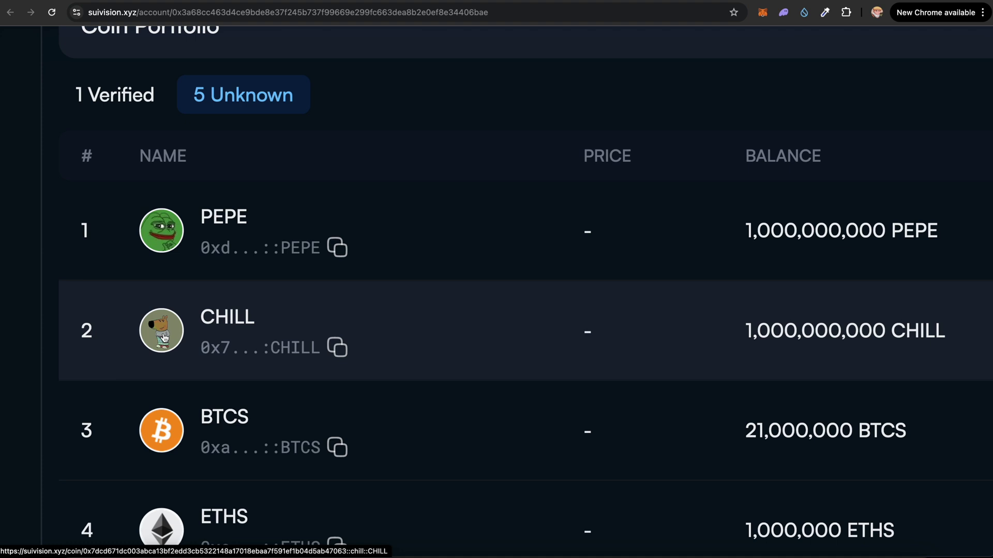
{"action": "scroll", "coordinate": [163, 337], "scroll_direction": "down", "scroll_amount": 5}
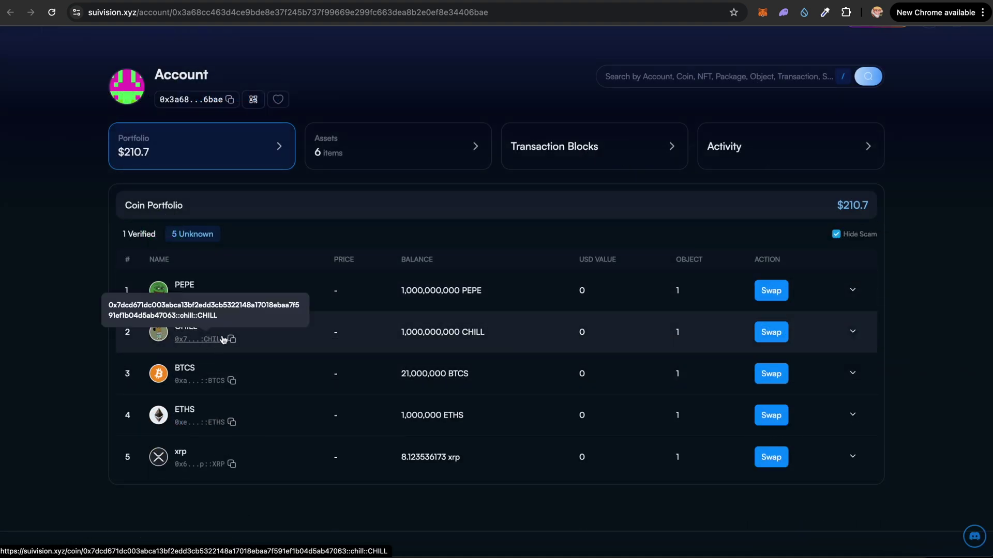
{"action": "left_click", "coordinate": [231, 340]}
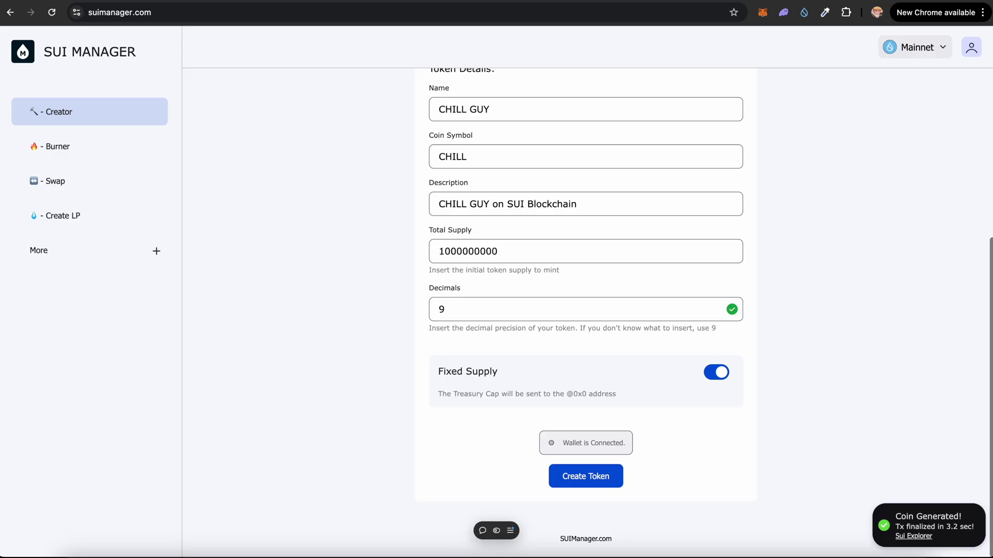
Import CHILL by its pasted address into a new Cetus liquidity pair with SUI.
{"action": "left_click", "coordinate": [87, 218]}
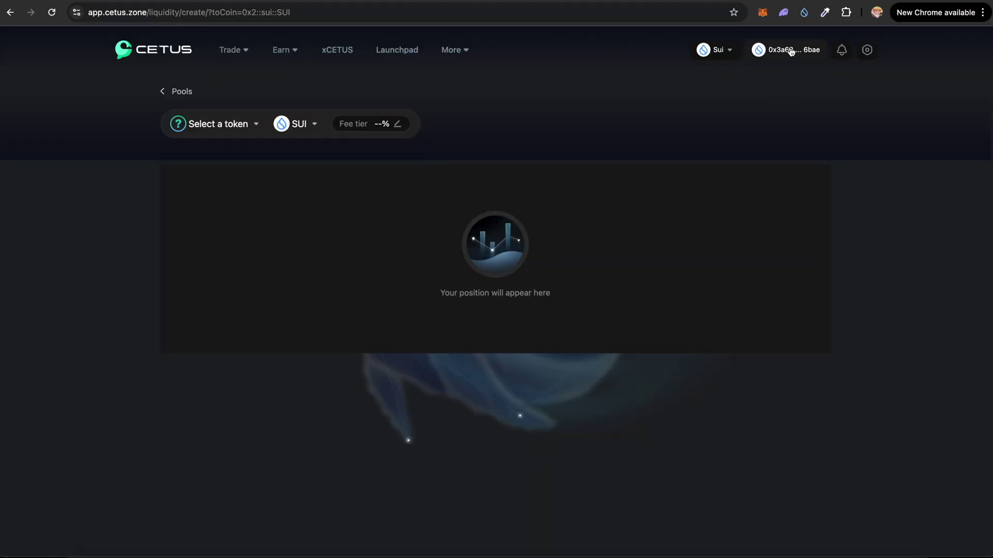
{"action": "left_click", "coordinate": [218, 130]}
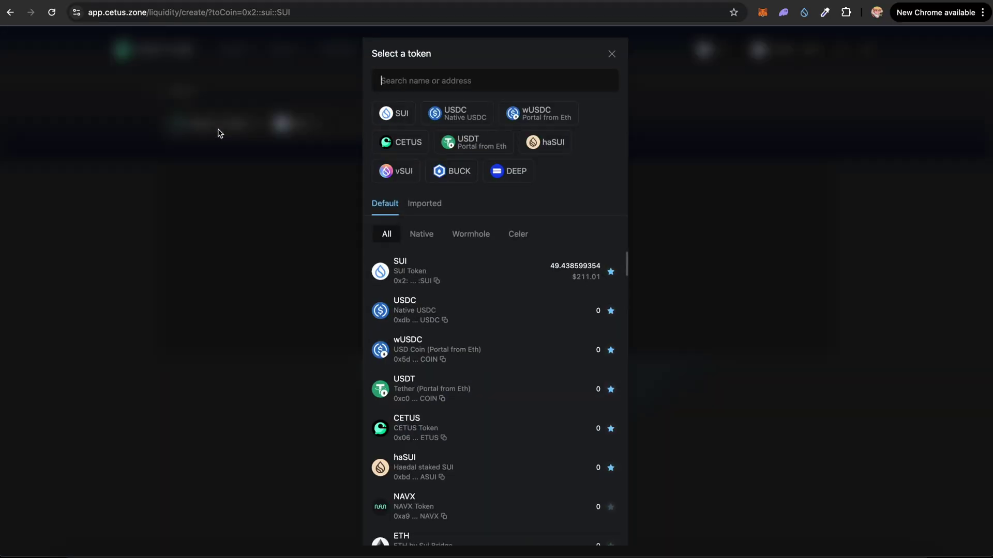
{"action": "left_click", "coordinate": [437, 81]}
{"action": "key", "text": "super+v"}
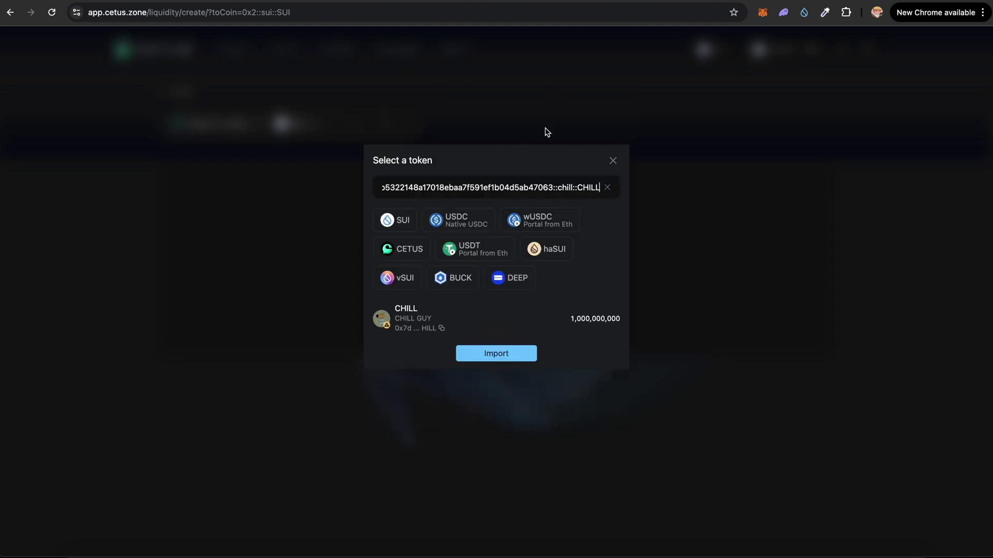
{"action": "left_click", "coordinate": [451, 317]}
{"action": "left_click", "coordinate": [457, 304]}
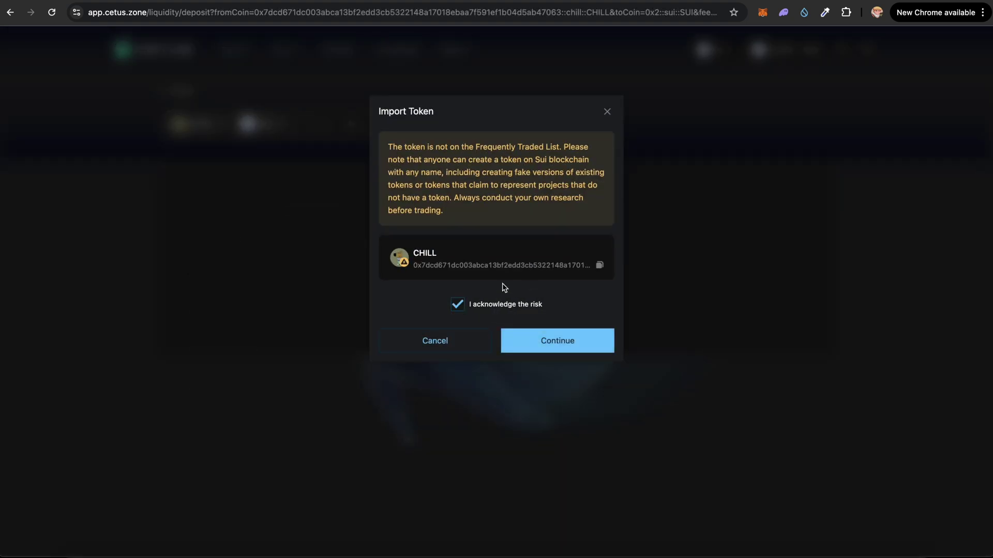
{"action": "left_click", "coordinate": [560, 352]}
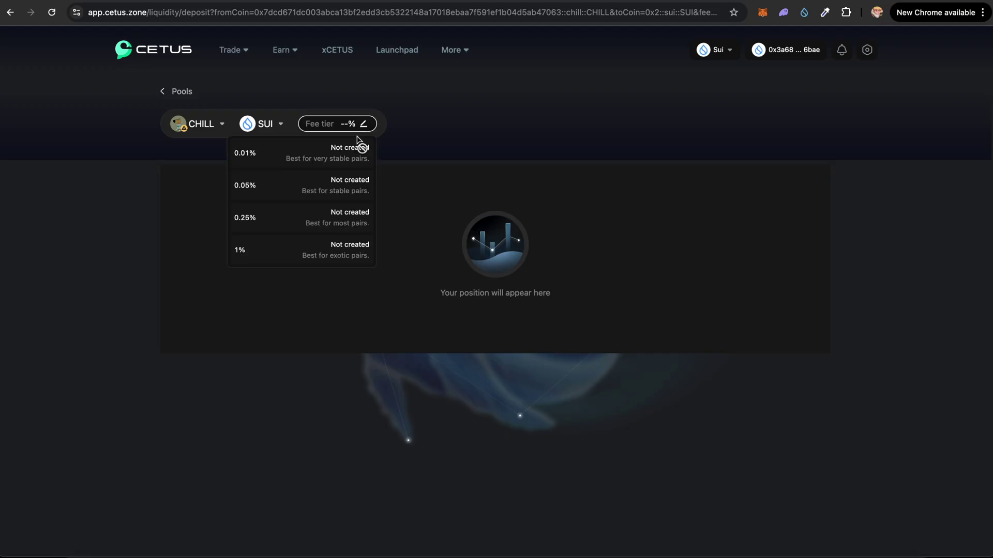
Choose the 1% fee tier and an initial price of 0.000001 SUI per CHILL.
{"action": "left_click", "coordinate": [280, 257]}
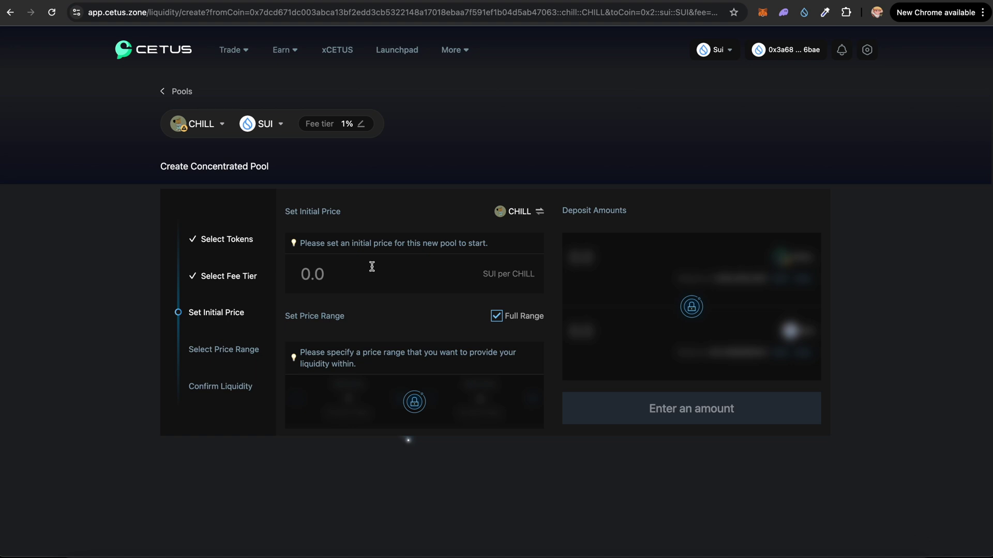
{"action": "left_click", "coordinate": [371, 266]}
{"action": "type", "text": "0.000001"}
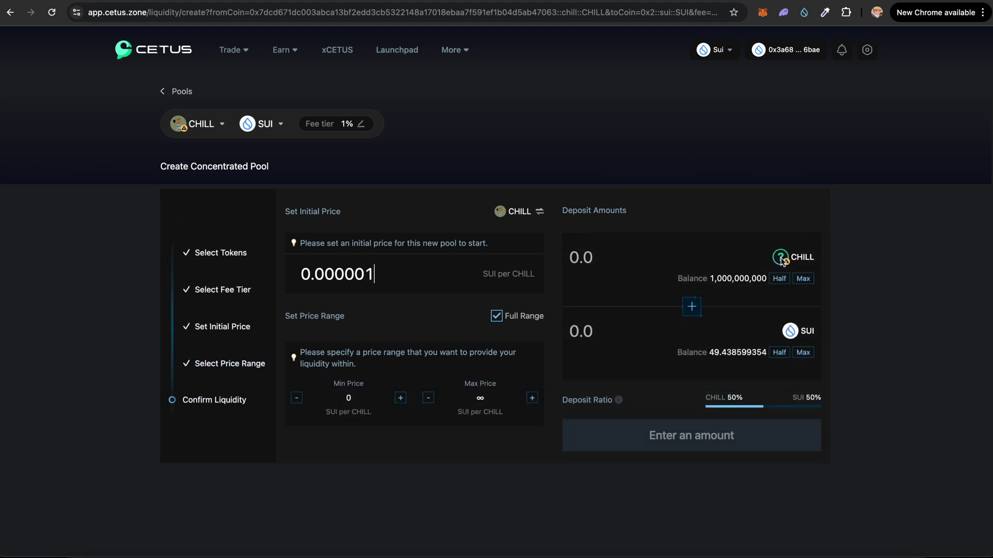
Set the pool deposit to 900,000,000 CHILL.
{"action": "left_click", "coordinate": [803, 278]}
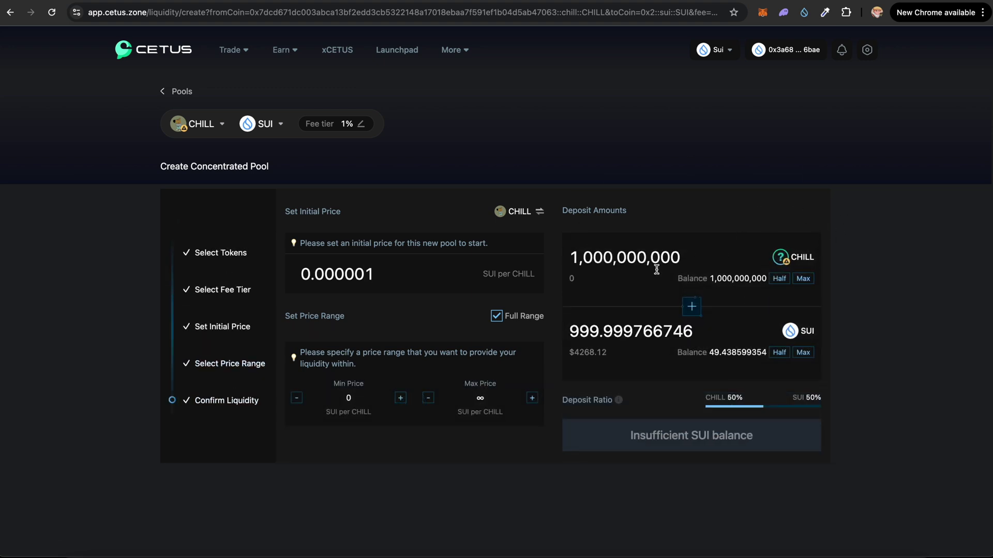
{"action": "left_click_drag", "start_coordinate": [594, 257], "coordinate": [566, 264]}
{"action": "type", "text": "9"}
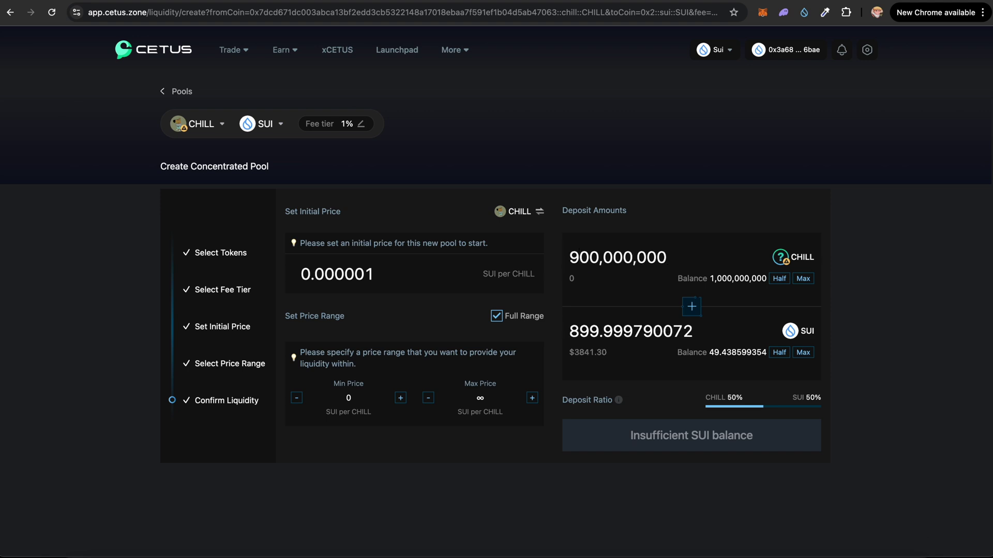
Lower the initial price to 0.000000001 SUI per CHILL, pairing 0.899993362 SUI.
{"action": "left_click_drag", "start_coordinate": [385, 277], "coordinate": [279, 281]}
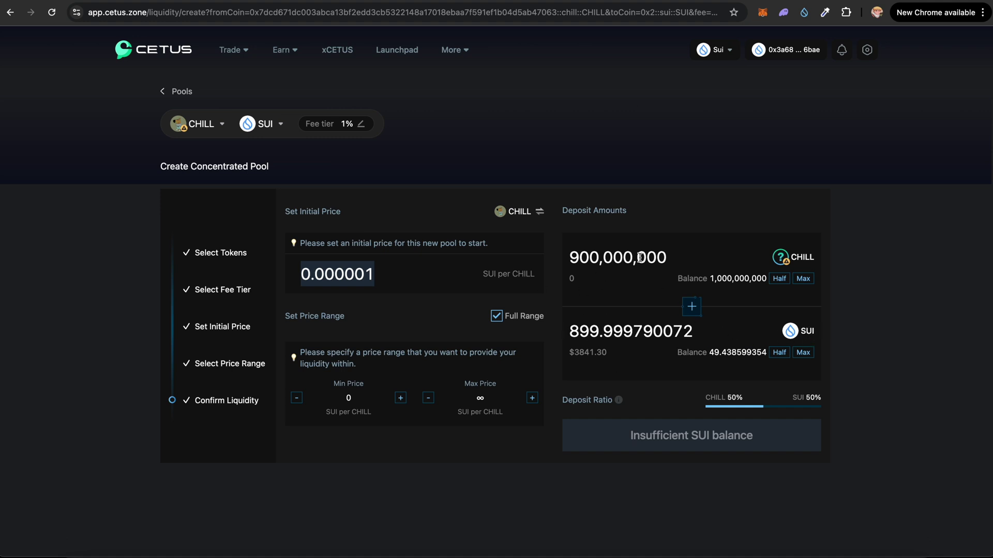
{"action": "left_click", "coordinate": [491, 289]}
{"action": "key", "text": "Left"}
{"action": "type", "text": "00"}
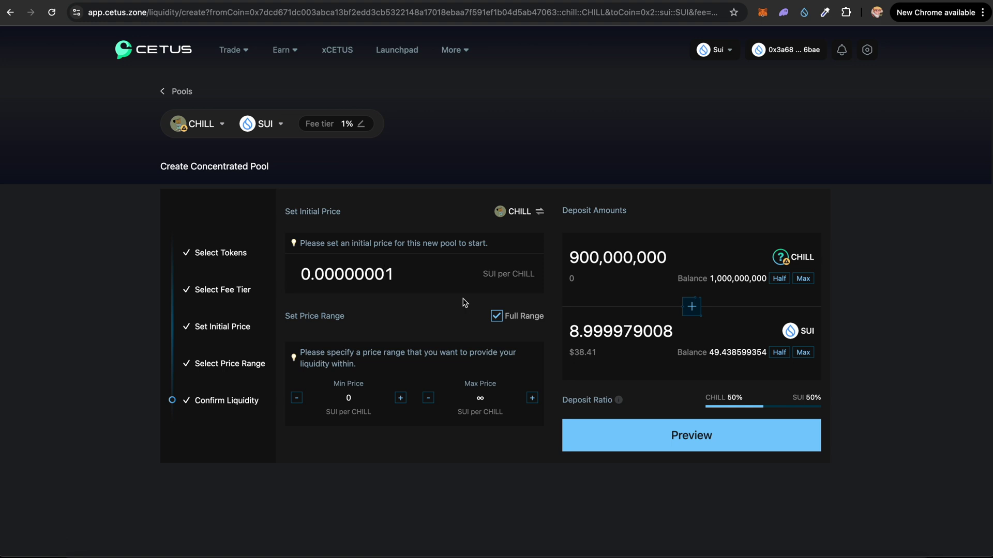
{"action": "type", "text": "0"}
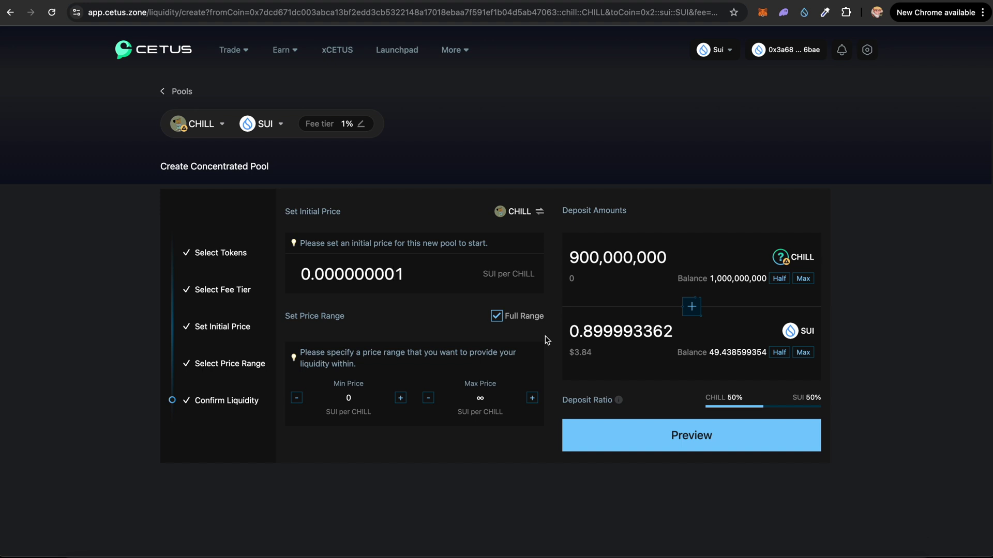
{"action": "left_click_drag", "start_coordinate": [544, 317], "coordinate": [498, 319]}
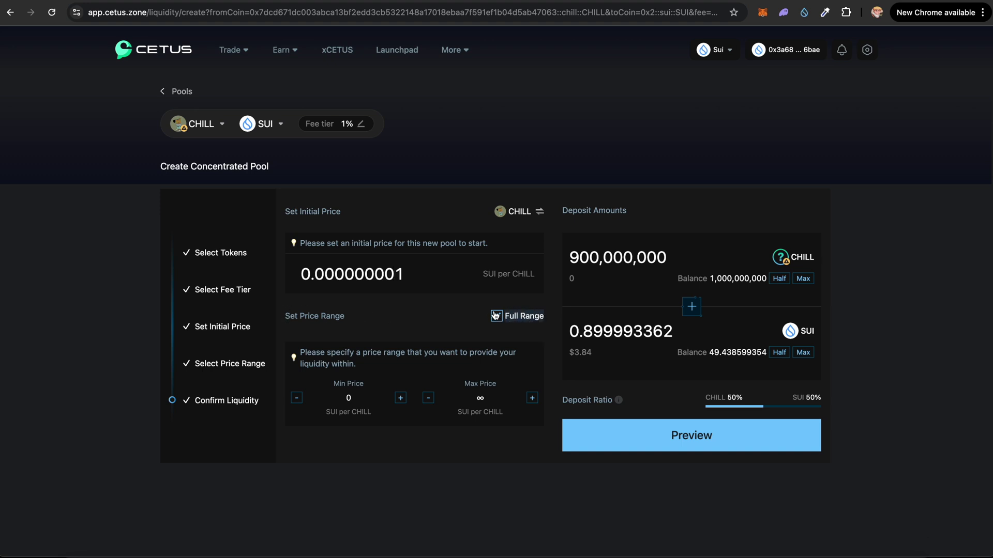
Create the CHILL/SUI pool with liquidity, approve it in Sui Wallet, and dismiss the notice.
{"action": "left_click", "coordinate": [687, 435]}
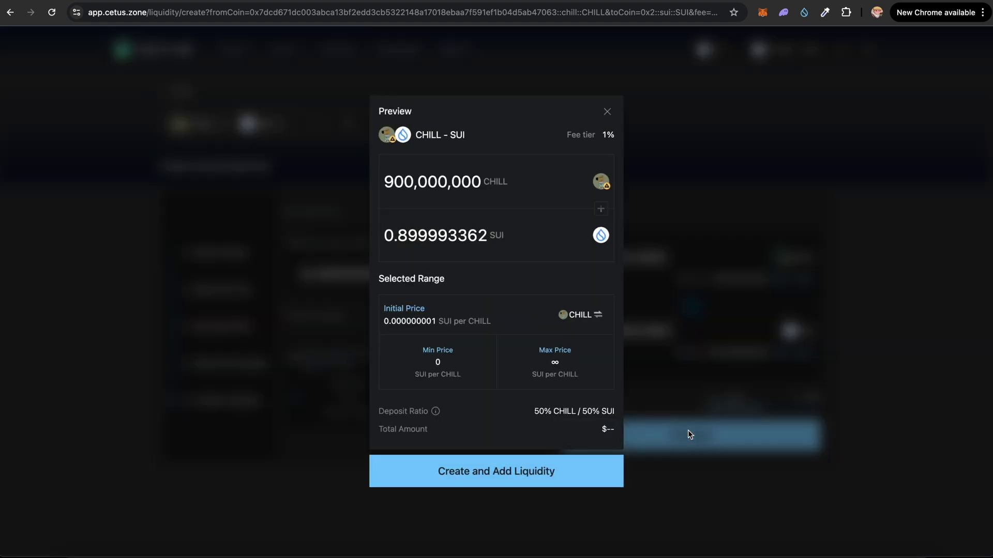
{"action": "left_click", "coordinate": [513, 470]}
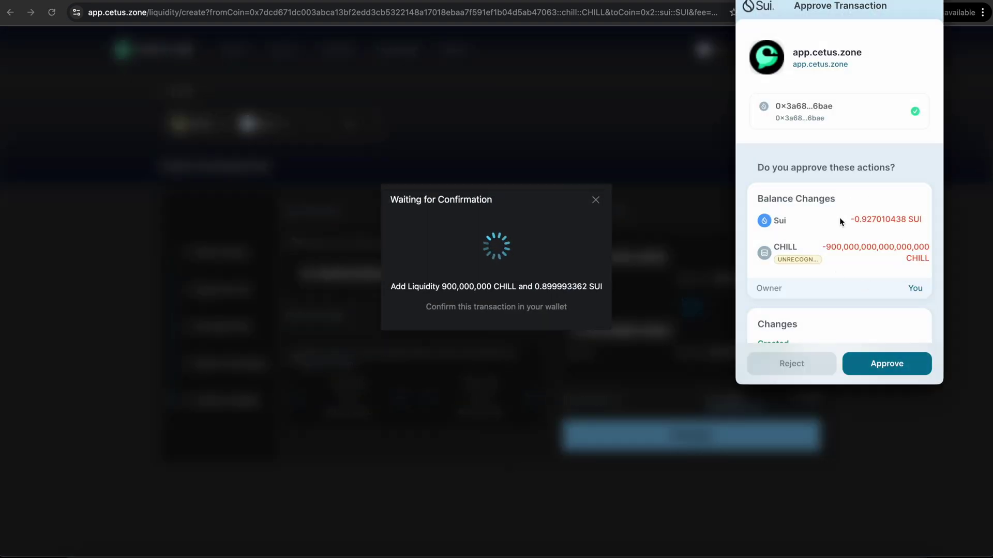
{"action": "left_click", "coordinate": [885, 370]}
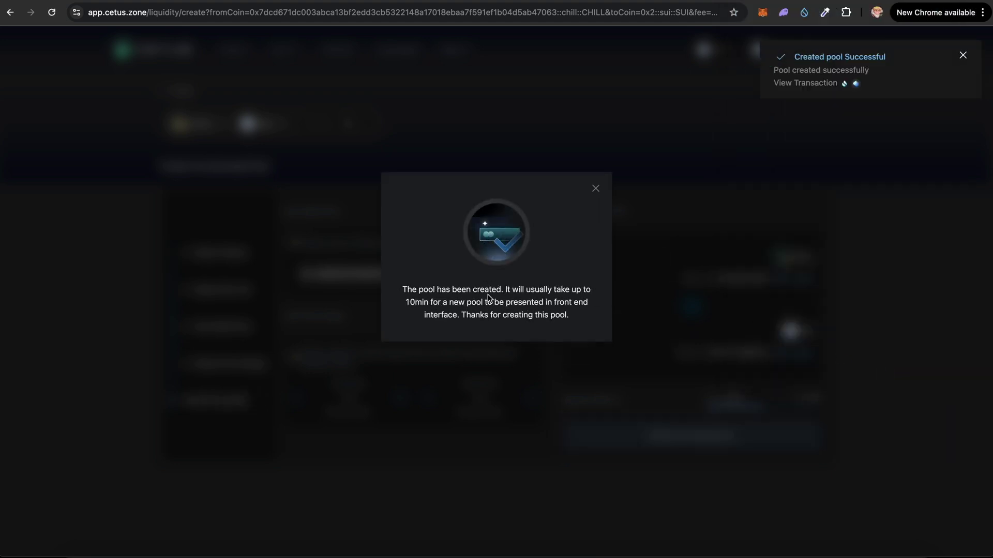
{"action": "left_click_drag", "start_coordinate": [505, 290], "coordinate": [588, 293]}
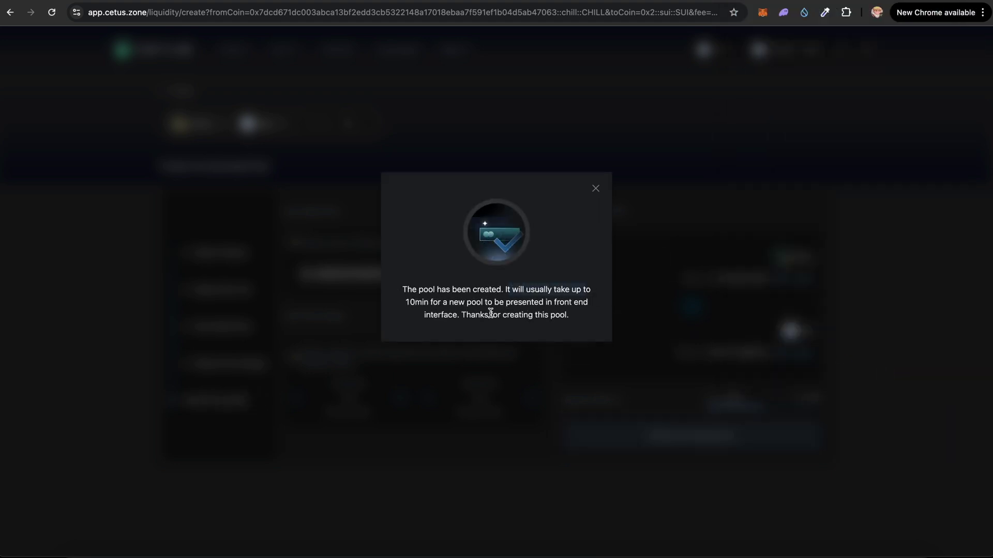
{"action": "left_click", "coordinate": [596, 189]}
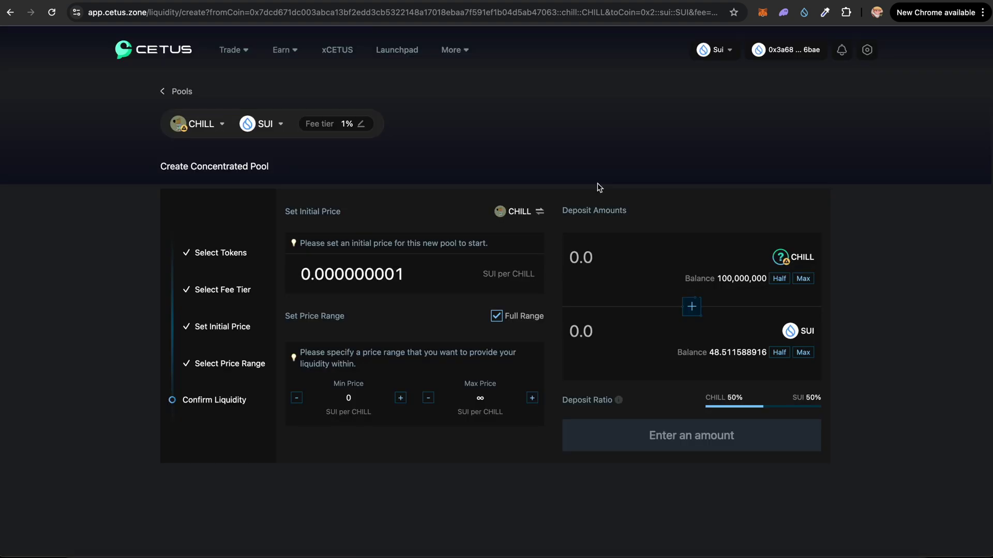
Select CHILL on the Cetus swap page by pasting its address.
{"action": "left_click", "coordinate": [174, 49]}
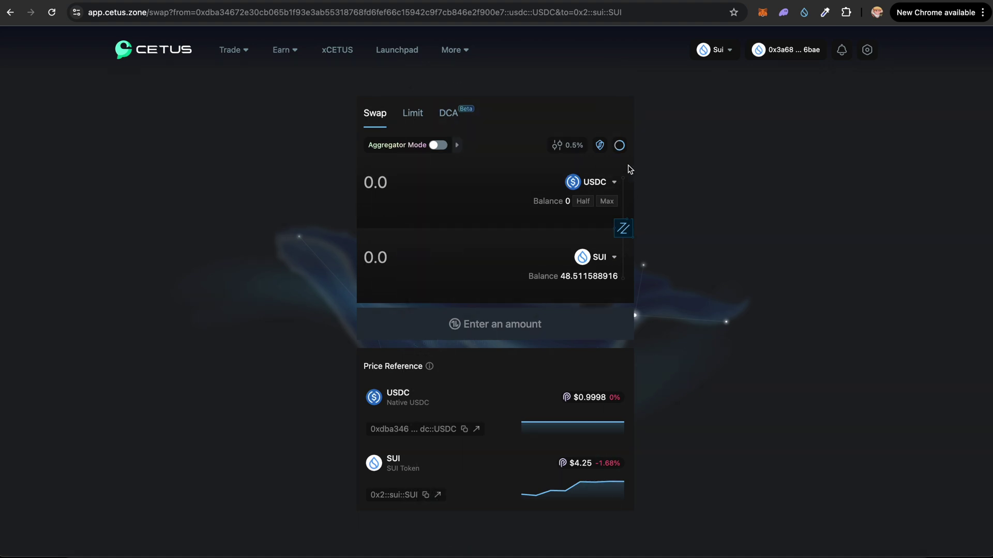
{"action": "left_click", "coordinate": [605, 184]}
{"action": "key", "text": "ctrl+v"}
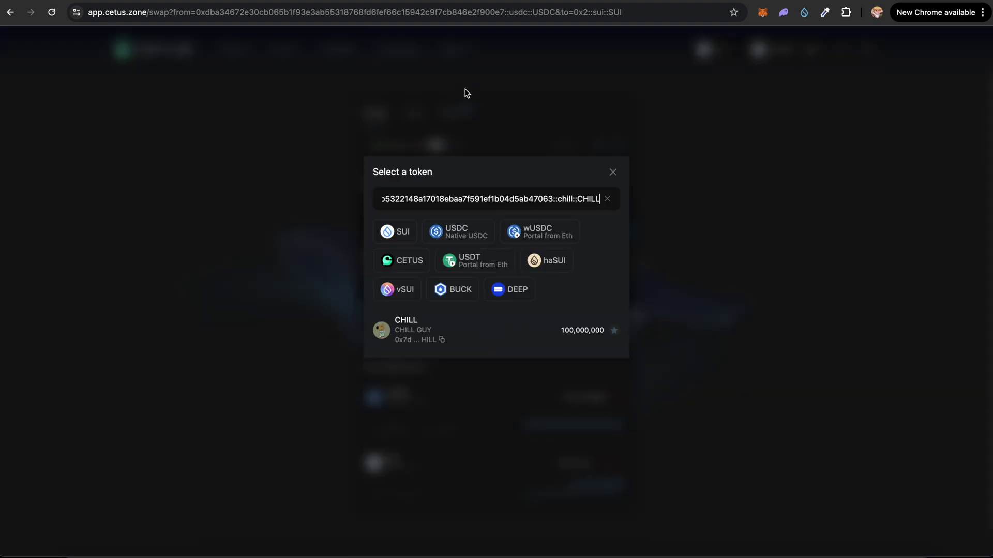
{"action": "left_click", "coordinate": [499, 332]}
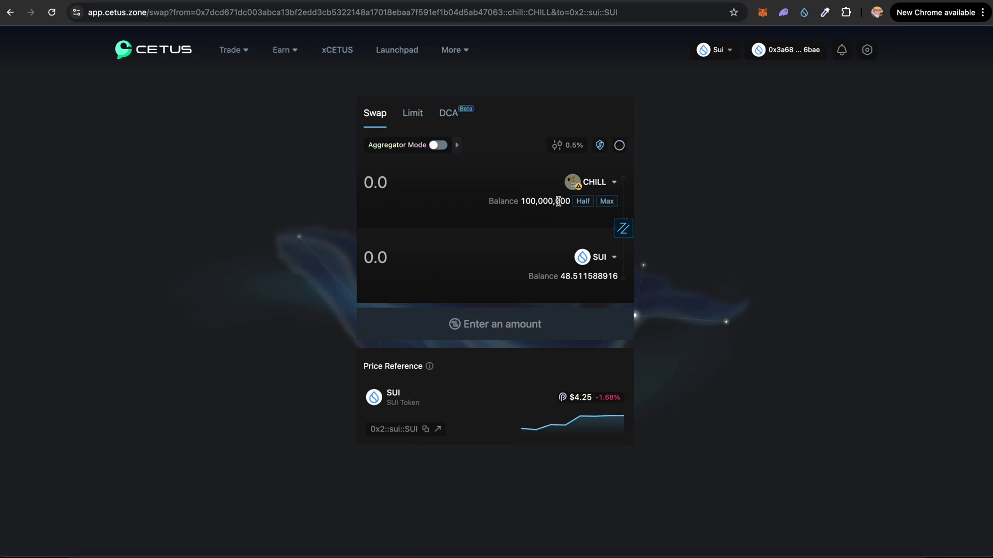
Swap 0.05 SUI for about 45,930,041.59 CHILL and approve it in Sui Wallet.
{"action": "left_click", "coordinate": [625, 231]}
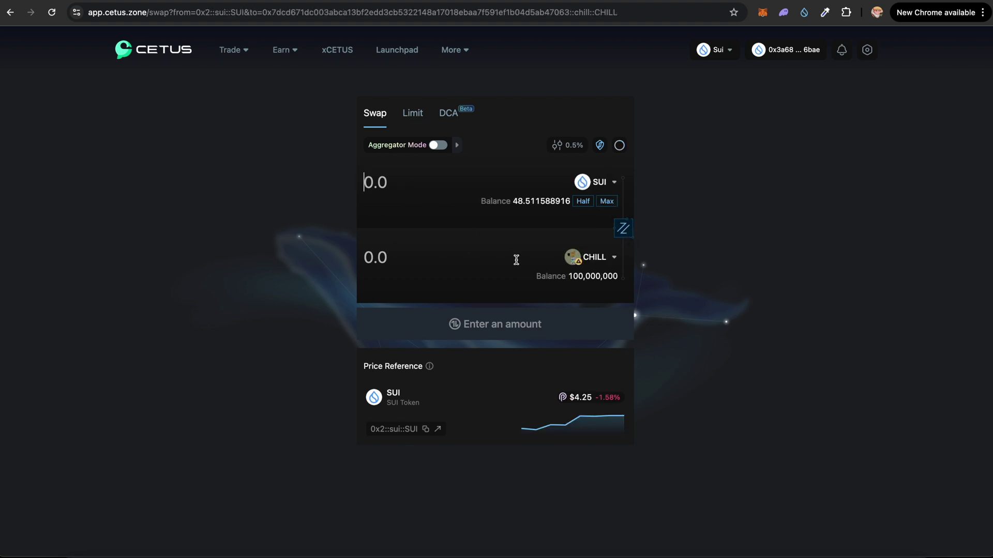
{"action": "type", "text": "0.05"}
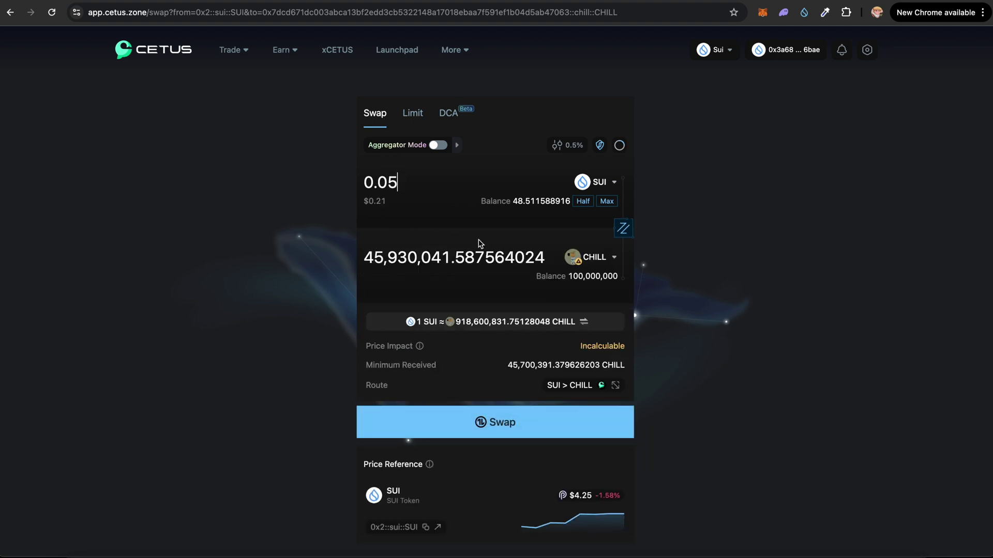
{"action": "left_click", "coordinate": [476, 433]}
{"action": "left_click", "coordinate": [514, 363]}
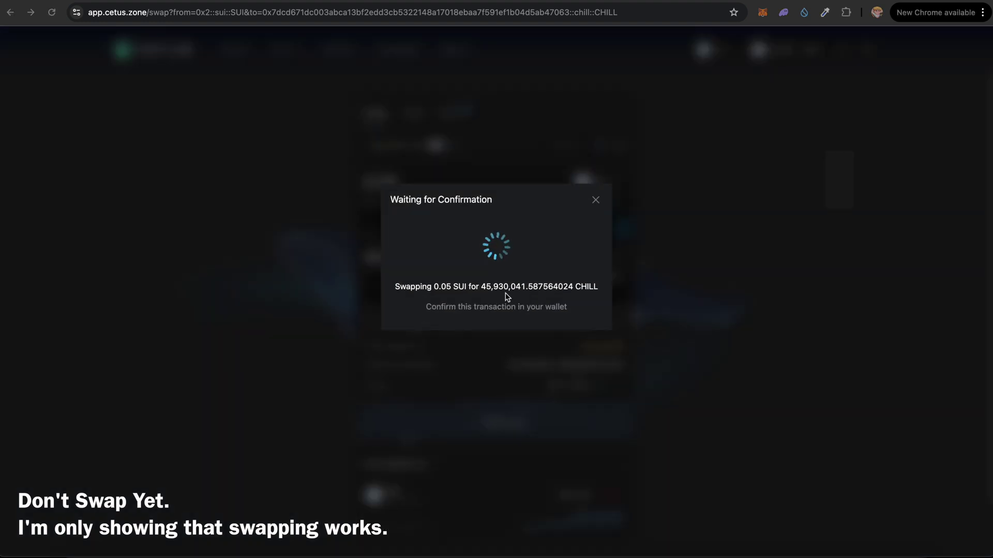
{"action": "left_click", "coordinate": [882, 370]}
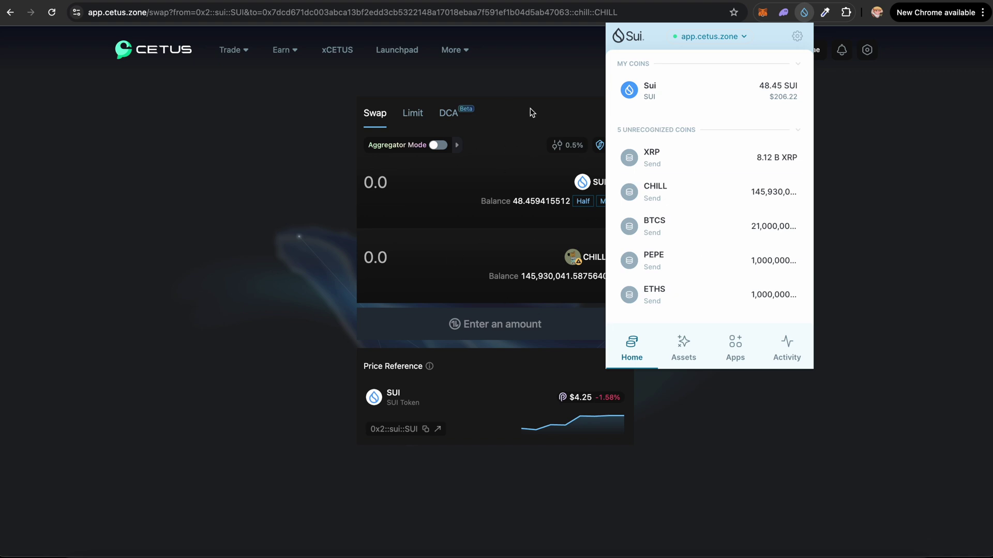
{"action": "left_click", "coordinate": [239, 51]}
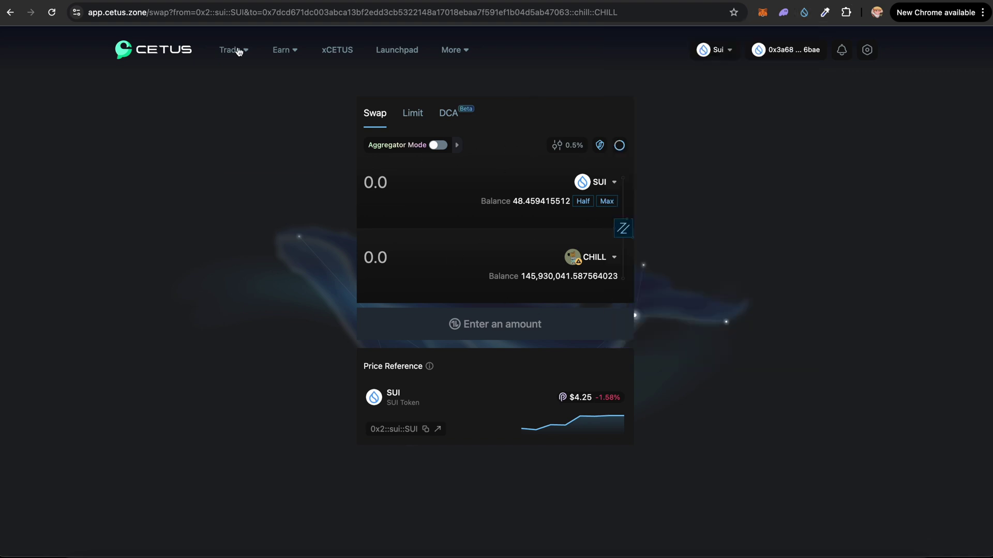
Go to suimanager.com and open the Burner to list the wallet's assets, including the Cetus LP NFT.
{"action": "left_click", "coordinate": [247, 13]}
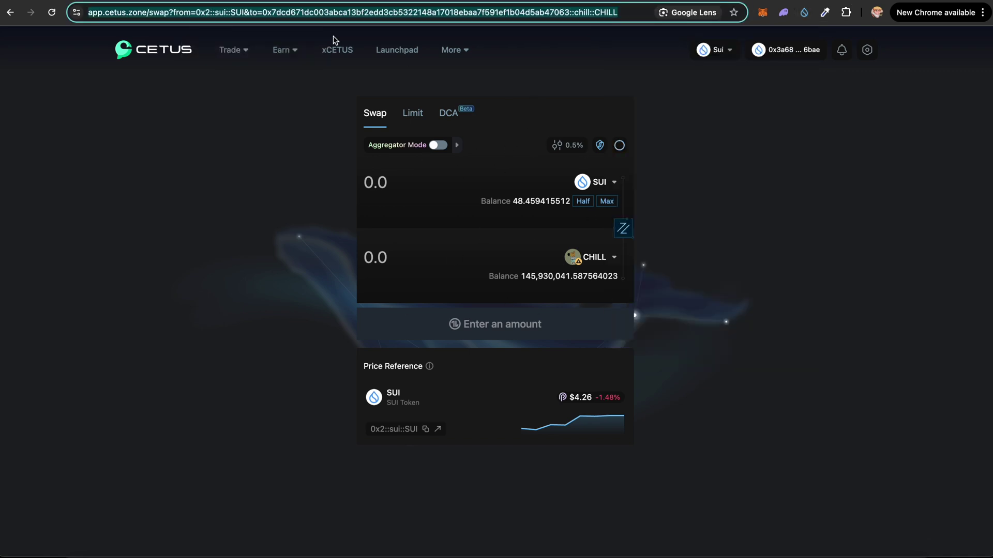
{"action": "type", "text": "suimanager.com"}
{"action": "key", "text": "Return"}
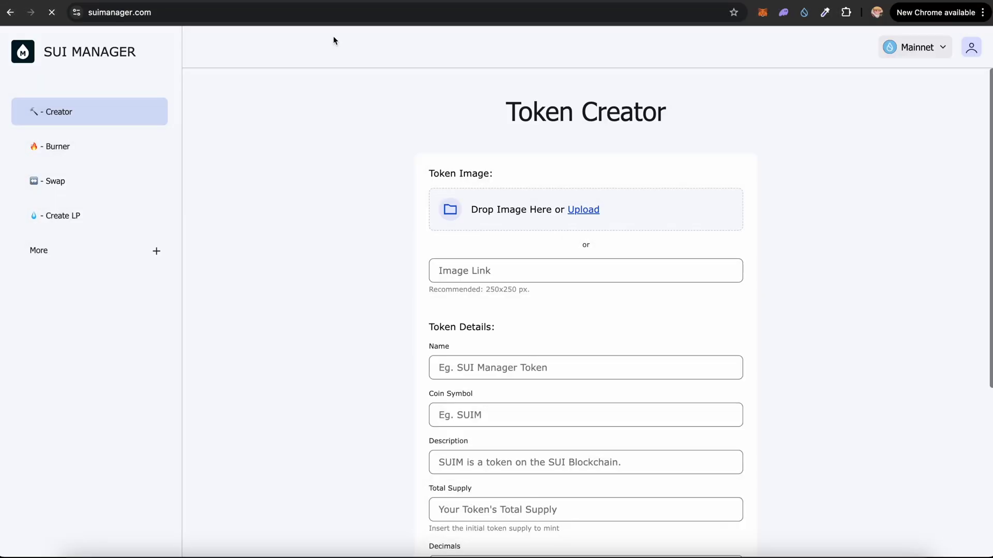
{"action": "left_click", "coordinate": [119, 152]}
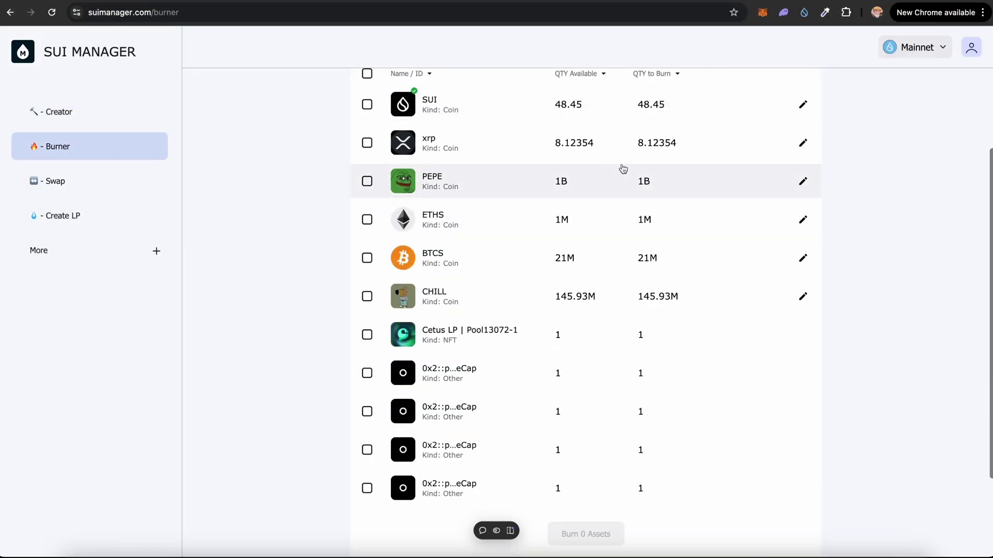
{"action": "scroll", "coordinate": [486, 253], "scroll_direction": "down", "scroll_amount": 4}
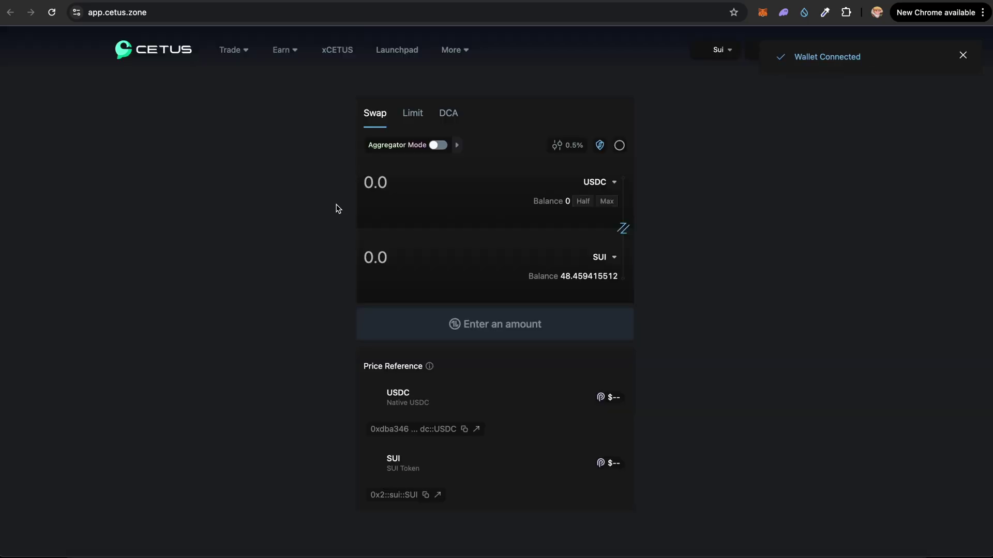
Check the $8.18 CHILL–SUI position Pool13072-1 under Cetus Pools, then return to SUI Manager.
{"action": "mouse_move", "coordinate": [294, 52]}
{"action": "left_click", "coordinate": [282, 82]}
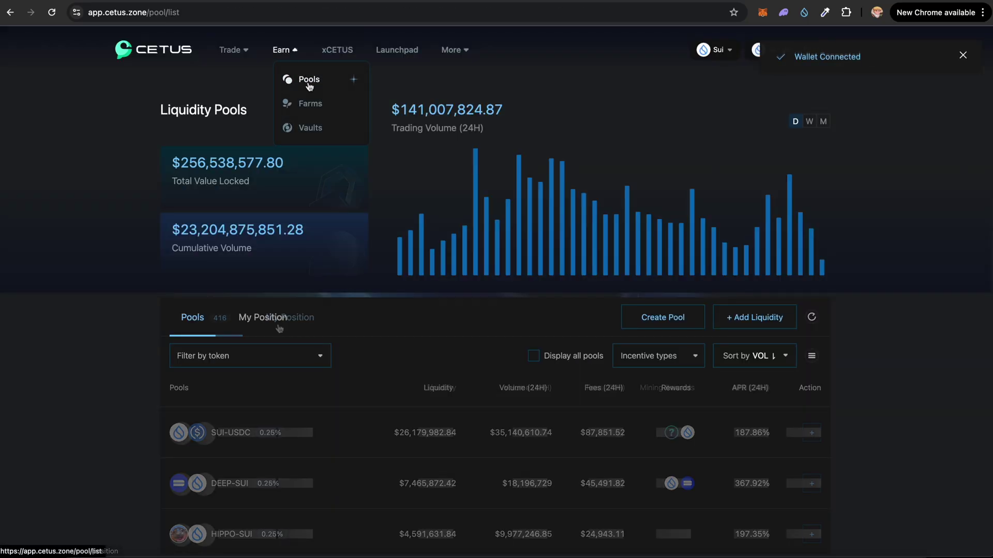
{"action": "left_click", "coordinate": [290, 324]}
{"action": "scroll", "coordinate": [290, 326], "scroll_direction": "down", "scroll_amount": 1}
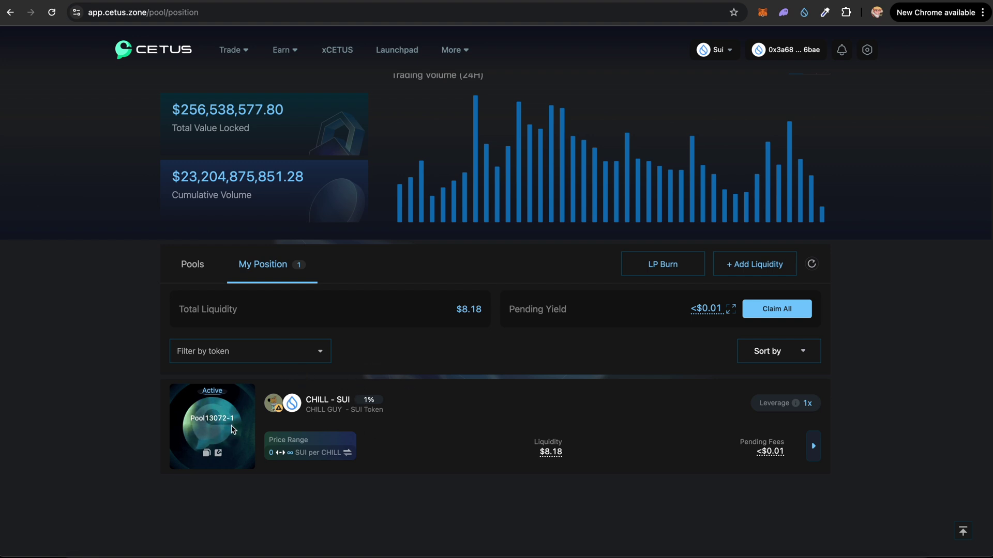
{"action": "key", "text": "ctrl+Tab"}
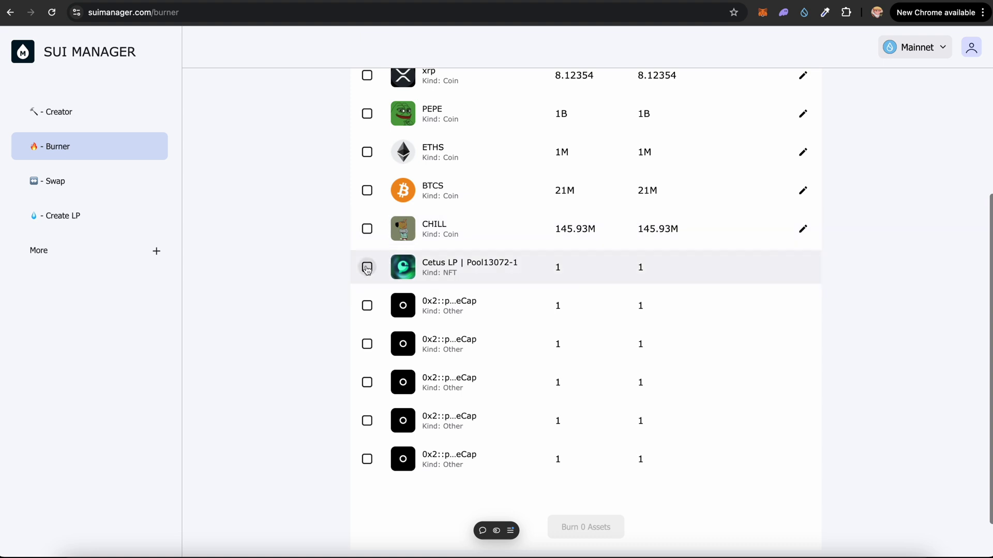
Burn the Cetus LP | Pool13072-1 NFT, continuing past the warning and approving in Sui Wallet.
{"action": "left_click", "coordinate": [367, 268]}
{"action": "scroll", "coordinate": [465, 310], "scroll_direction": "up", "scroll_amount": 1}
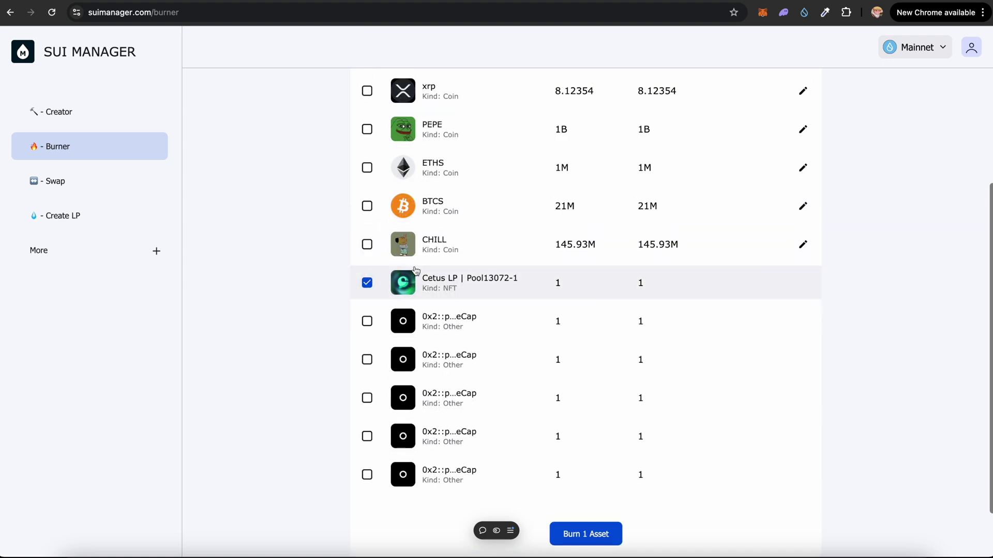
{"action": "left_click", "coordinate": [601, 540]}
{"action": "left_click", "coordinate": [505, 404]}
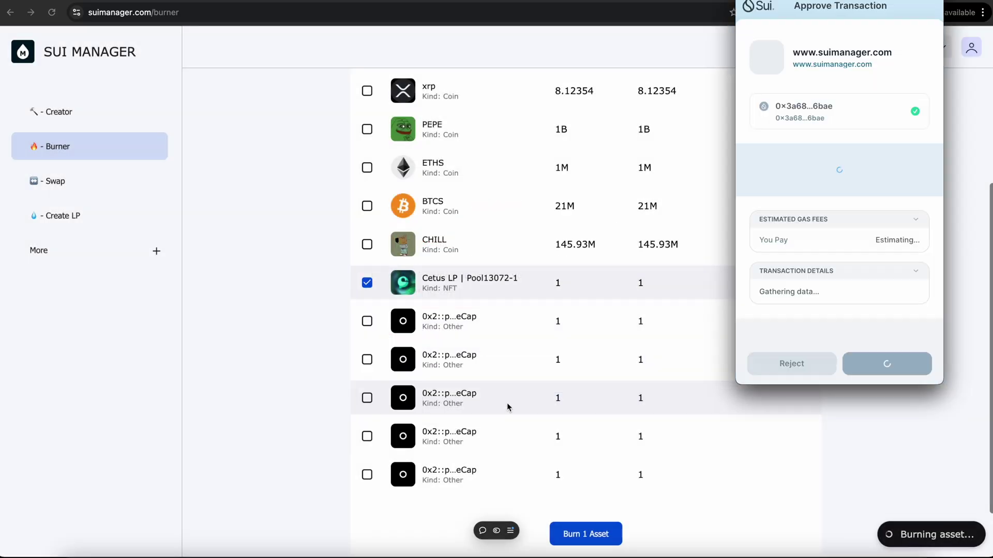
{"action": "left_click", "coordinate": [887, 363]}
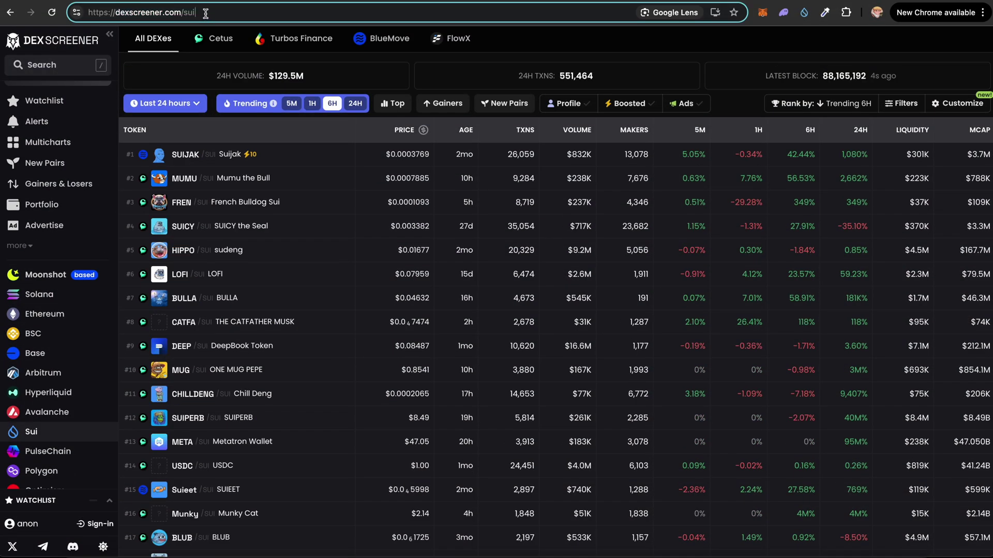
Load dexscreener.com/sui/ plus the pasted CHILL address to view the CHILL/SUI Cetus pair chart.
{"action": "type", "text": "/"}
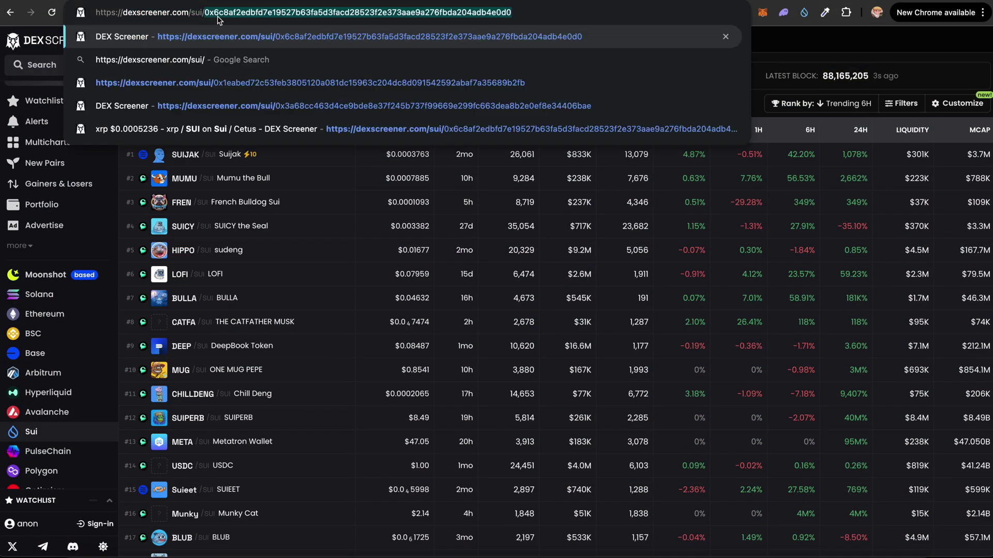
{"action": "key", "text": "super+v"}
{"action": "left_click_drag", "start_coordinate": [561, 11], "coordinate": [391, 12]}
{"action": "key", "text": "Return"}
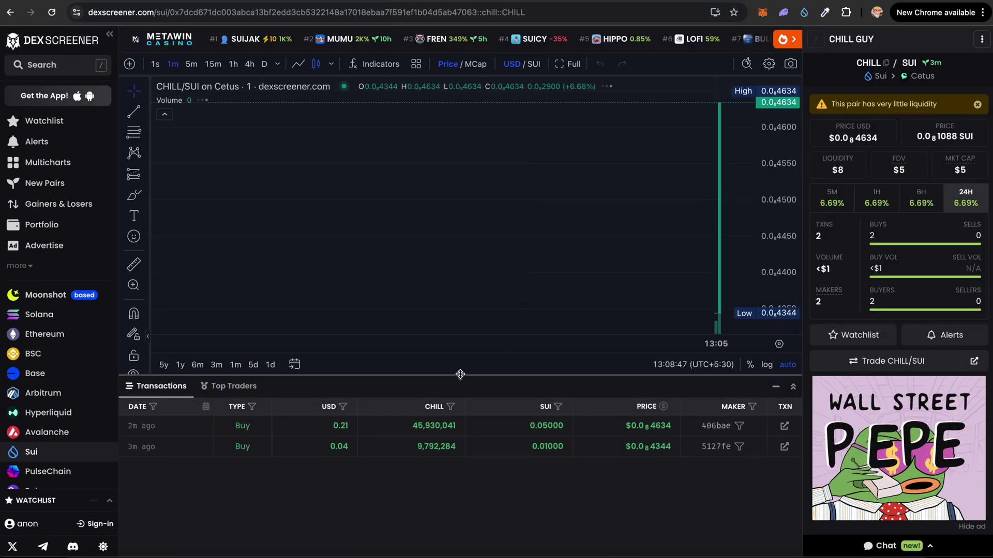
{"action": "left_click_drag", "start_coordinate": [320, 448], "coordinate": [573, 468]}
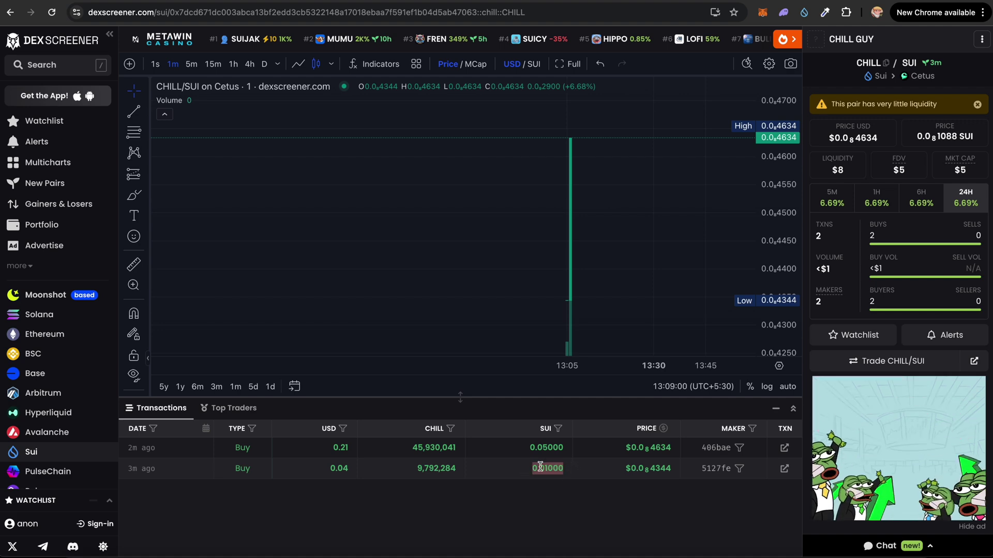